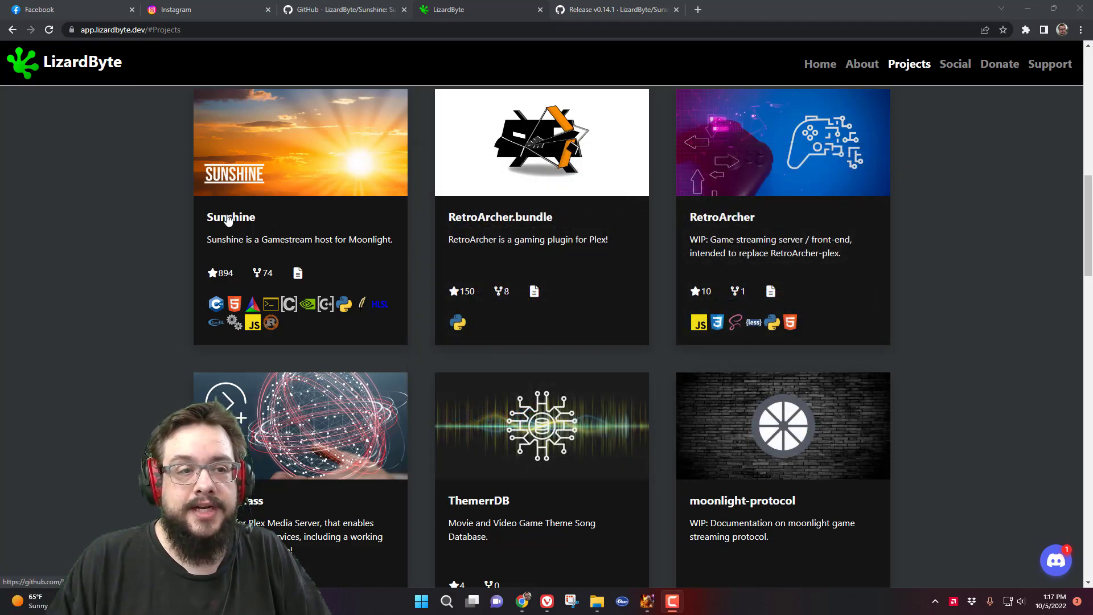
- Open the Sunshine project's GitHub repository from the LizardByte Projects page
{"action": "left_click", "coordinate": [256, 227]}
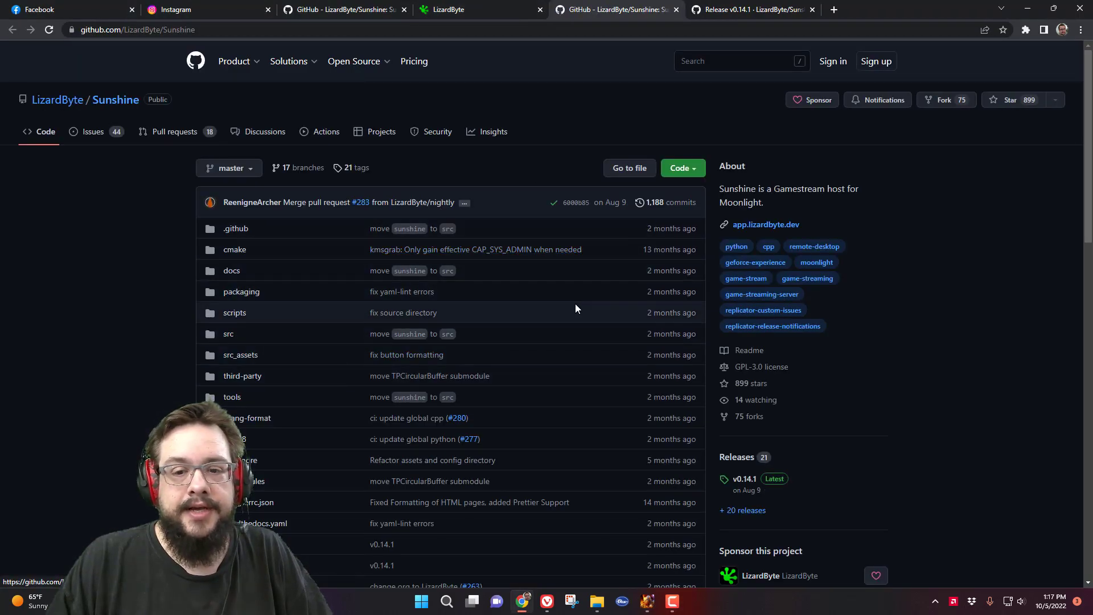
- Download sunshine-windows.zip from the v0.14.1 release and copy its Sunshine folder to the desktop
{"action": "left_click", "coordinate": [746, 480]}
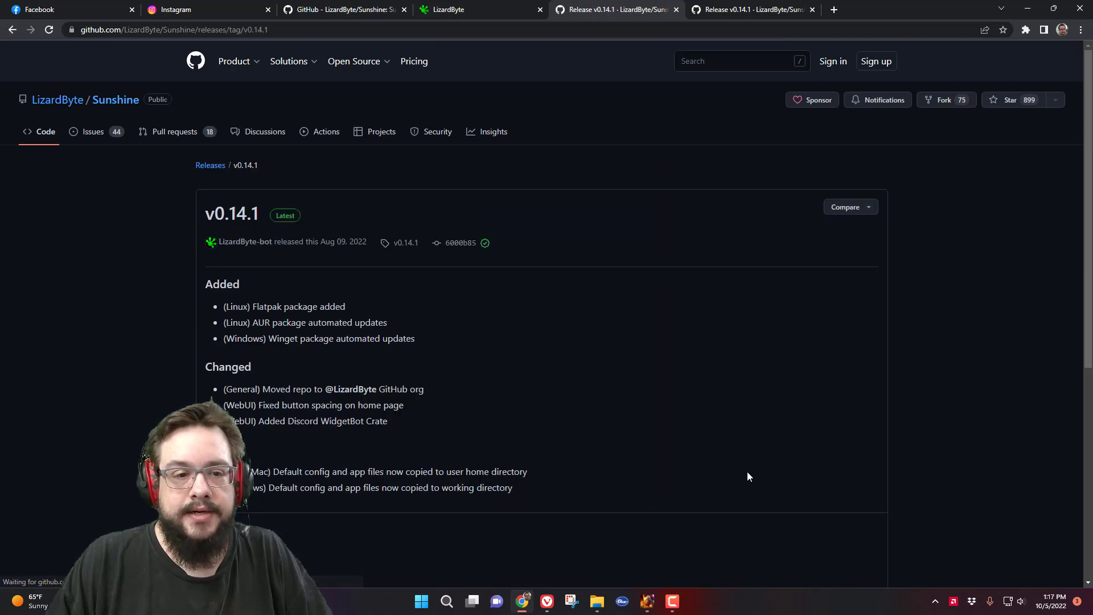
{"action": "scroll", "coordinate": [364, 295], "scroll_direction": "down", "scroll_amount": 5}
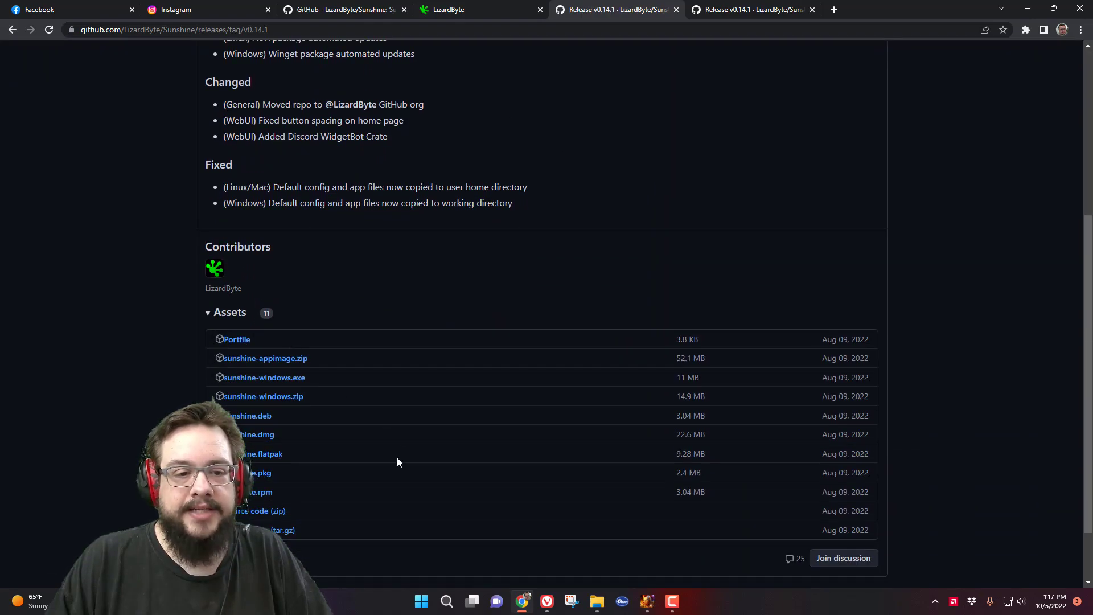
{"action": "left_click", "coordinate": [295, 398]}
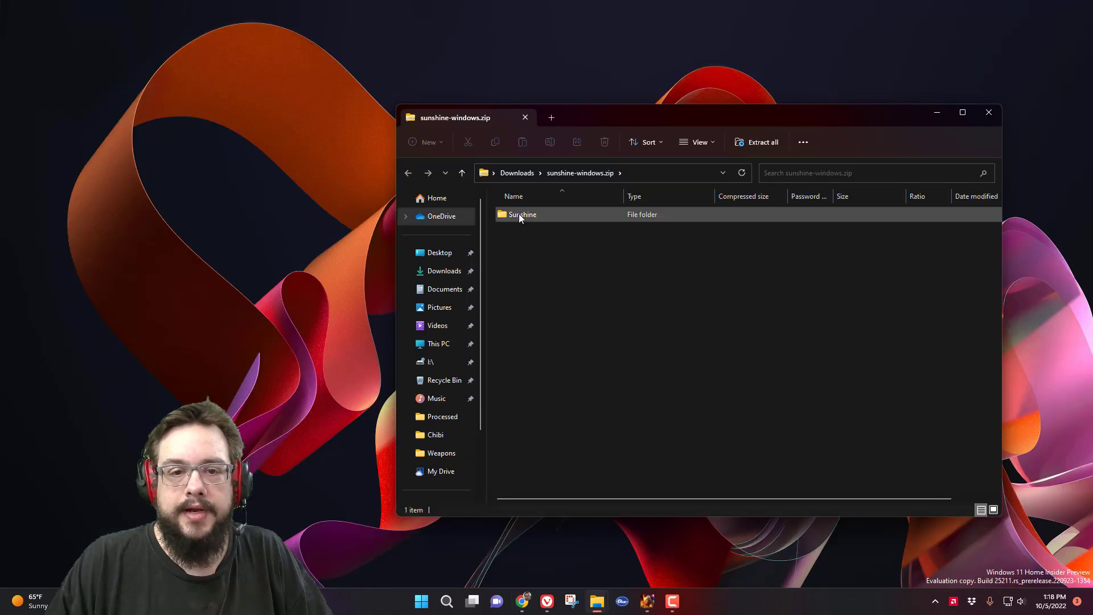
{"action": "left_click_drag", "start_coordinate": [520, 218], "coordinate": [190, 76]}
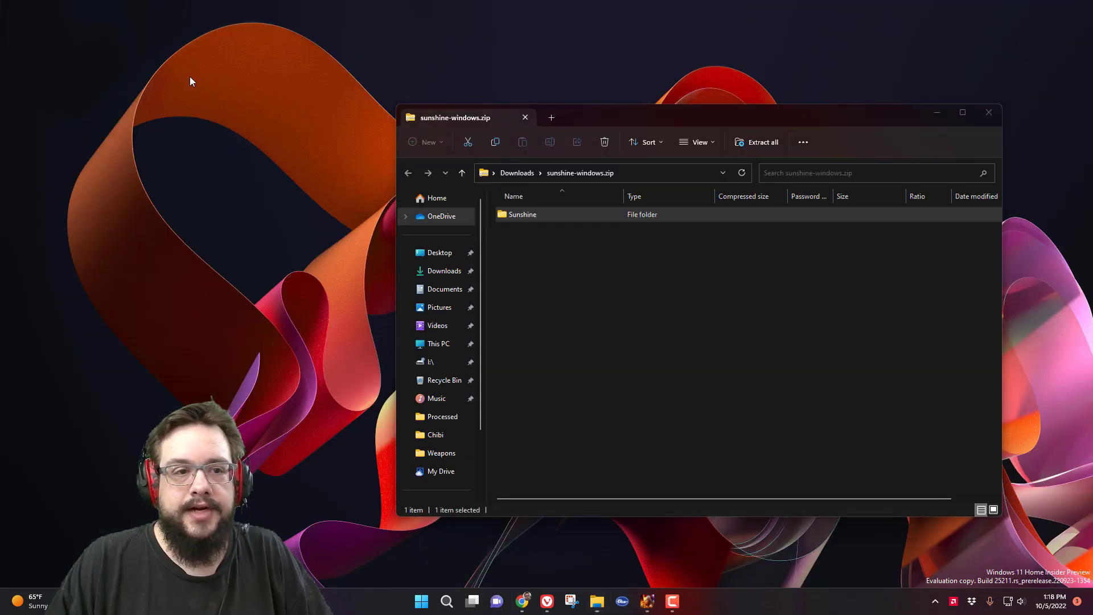
- Run sunshine.exe from the desktop Sunshine folder, bypassing the SmartScreen warning with Run anyway
{"action": "left_click", "coordinate": [988, 113]}
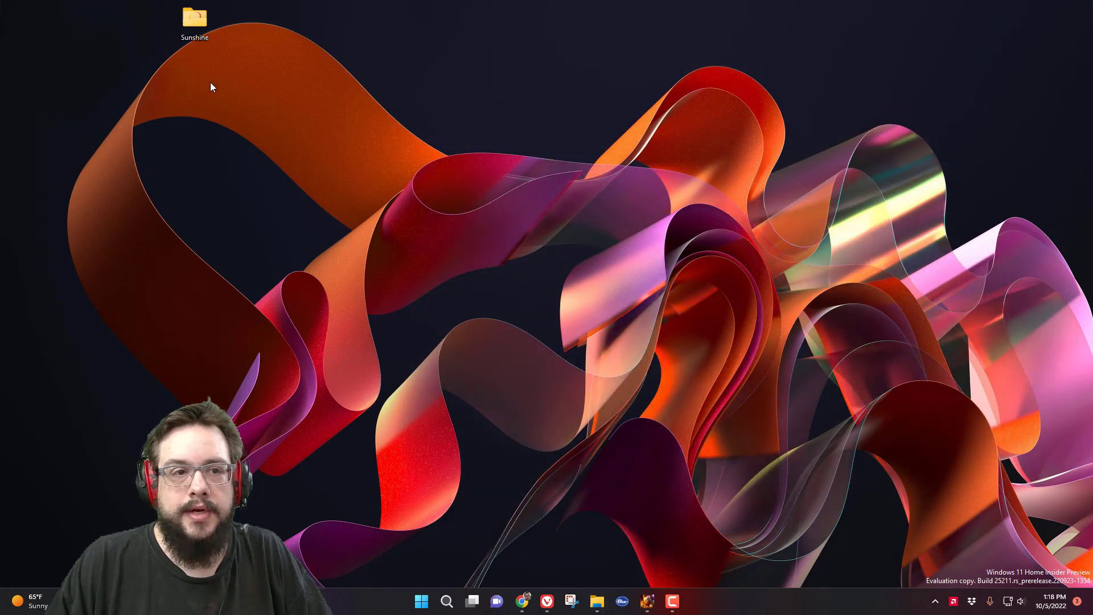
{"action": "double_click", "coordinate": [195, 26]}
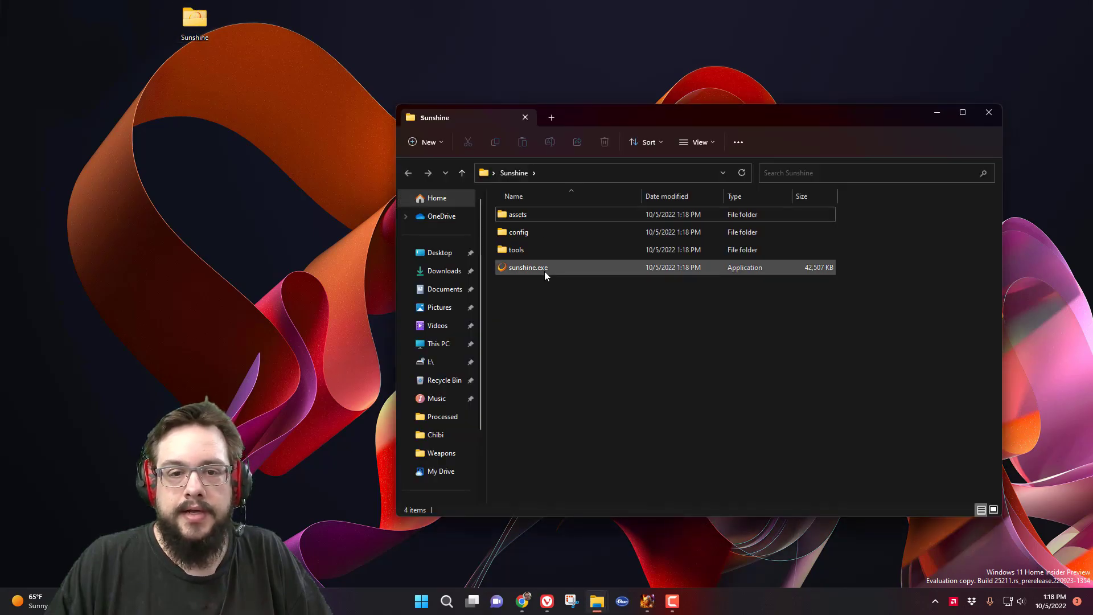
{"action": "double_click", "coordinate": [544, 269]}
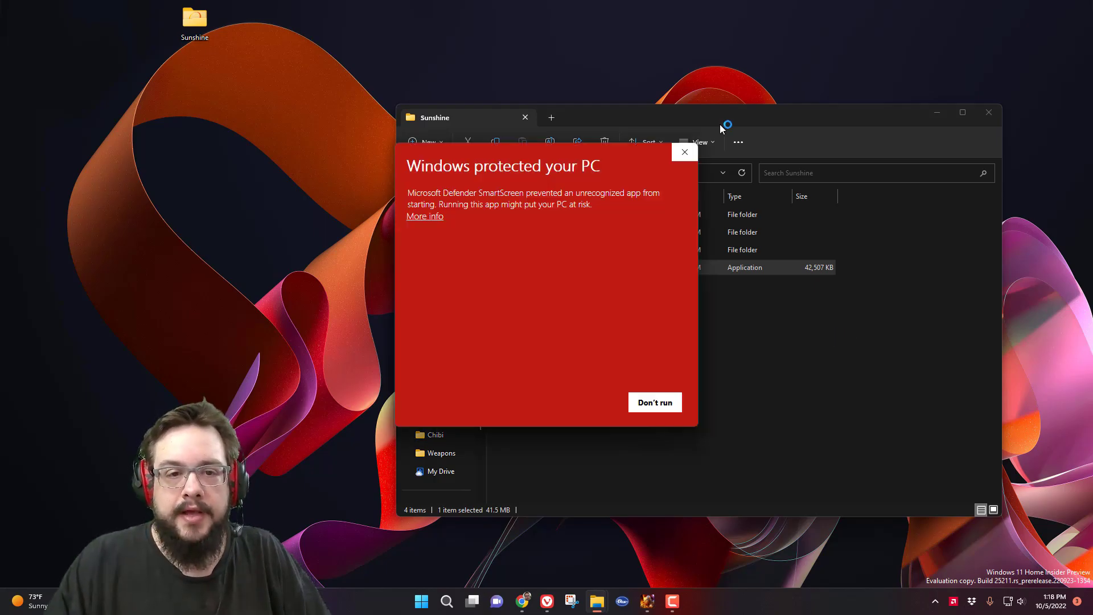
{"action": "left_click", "coordinate": [424, 216]}
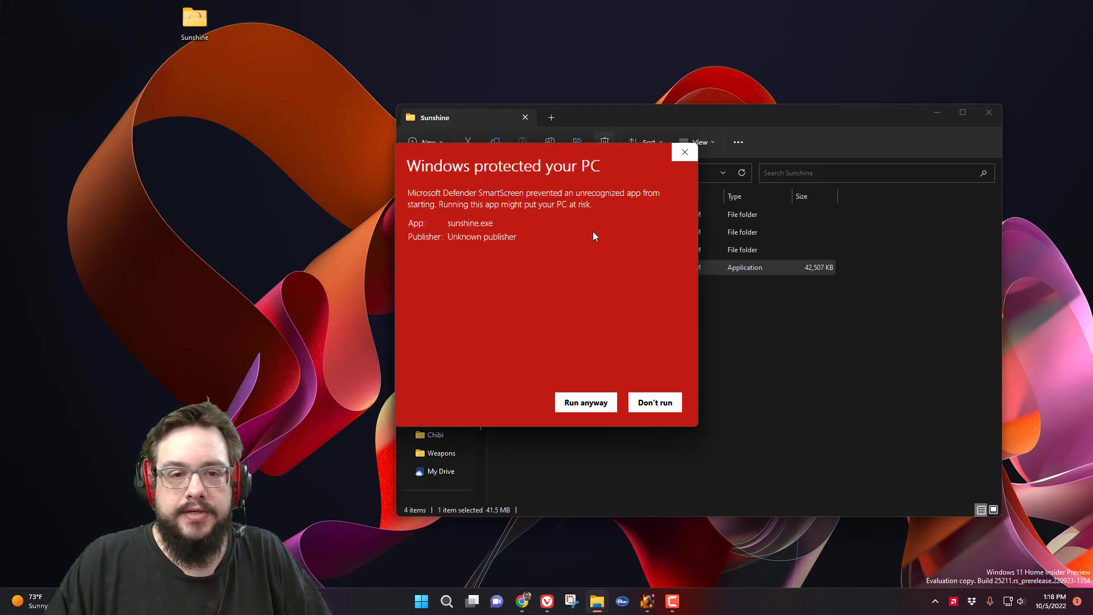
{"action": "left_click", "coordinate": [586, 402]}
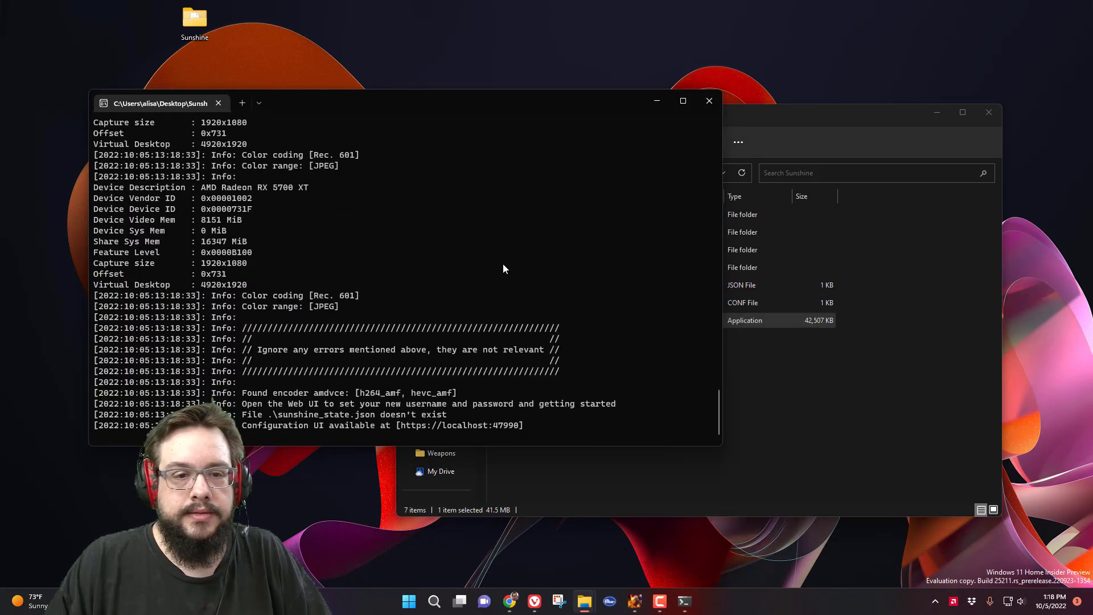
- Allow Sunshine through the Windows firewall and bring Chrome back to the front
{"action": "left_click", "coordinate": [621, 402]}
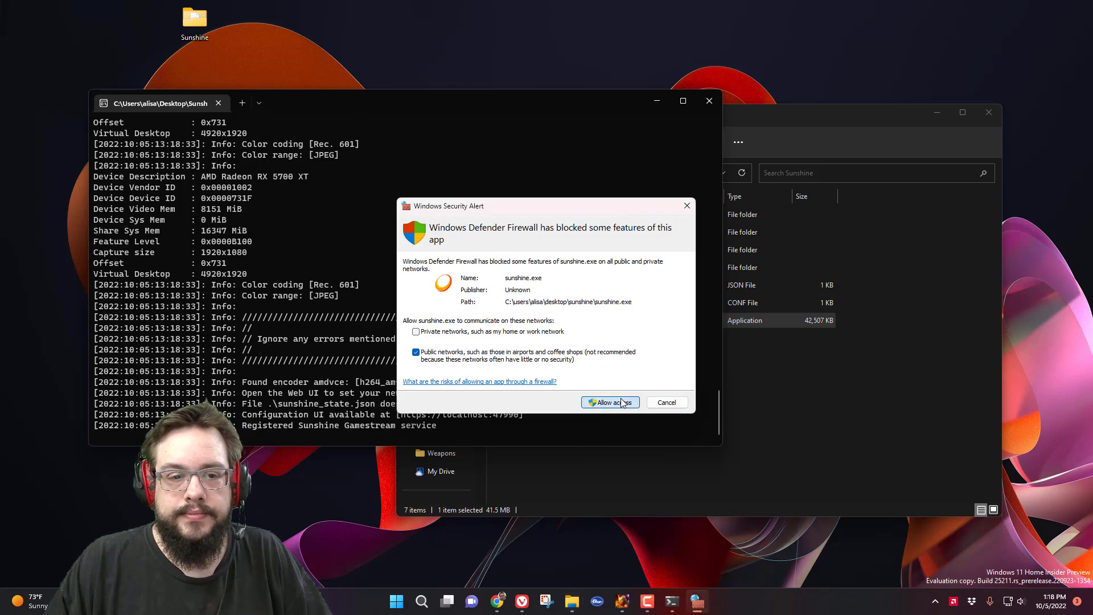
{"action": "left_click", "coordinate": [621, 402]}
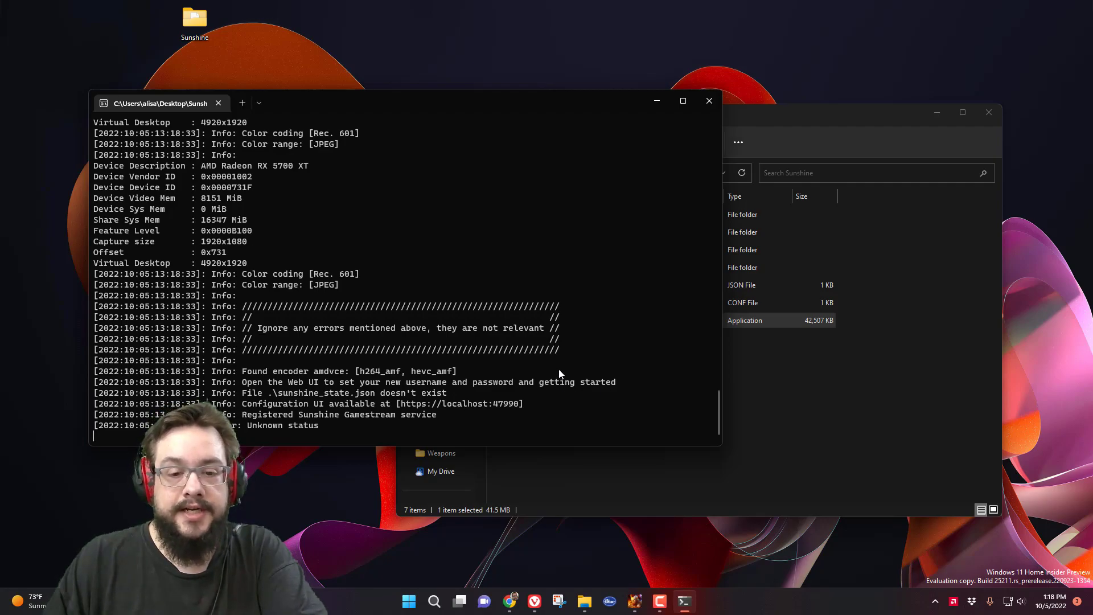
{"action": "left_click", "coordinate": [512, 599]}
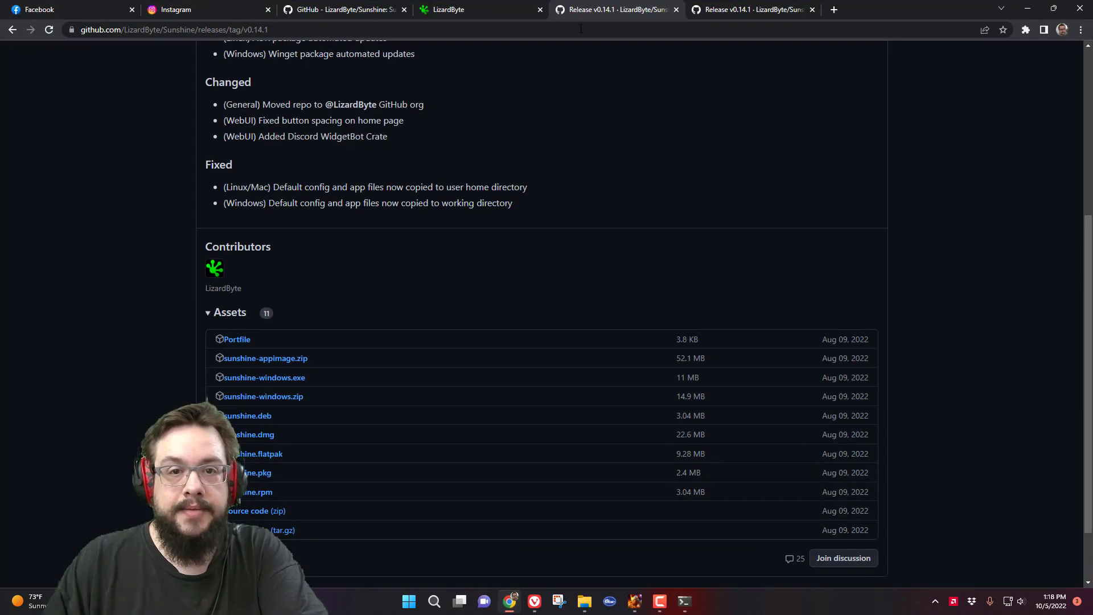
- Restore the browser to a smaller window, open a new tab, and reposition it
{"action": "double_click", "coordinate": [905, 5]}
{"action": "left_click", "coordinate": [925, 325]}
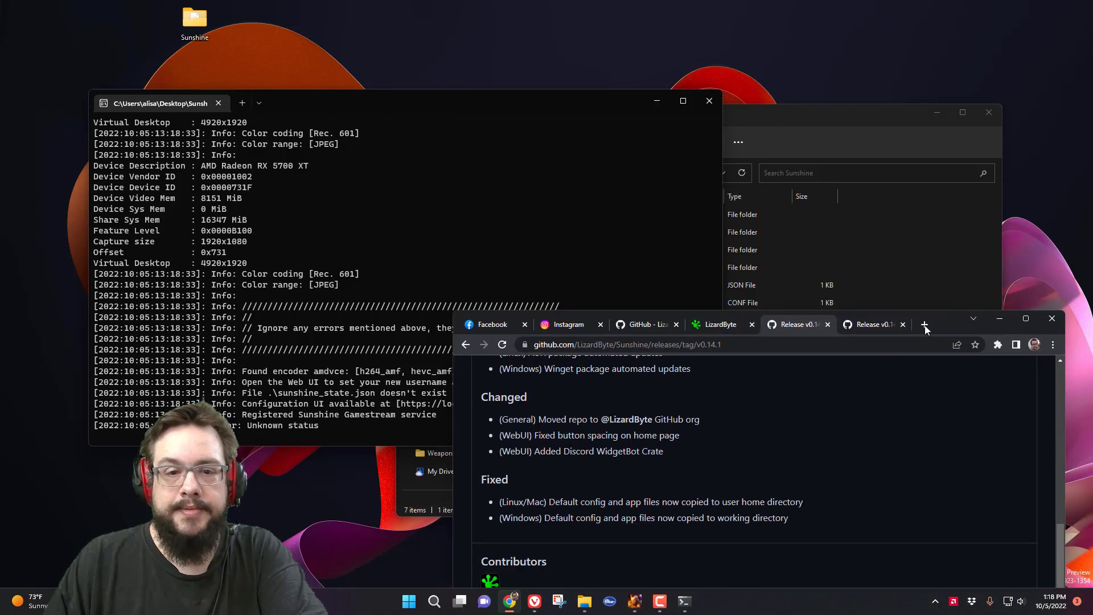
{"action": "left_click_drag", "start_coordinate": [941, 323], "coordinate": [1003, 323]}
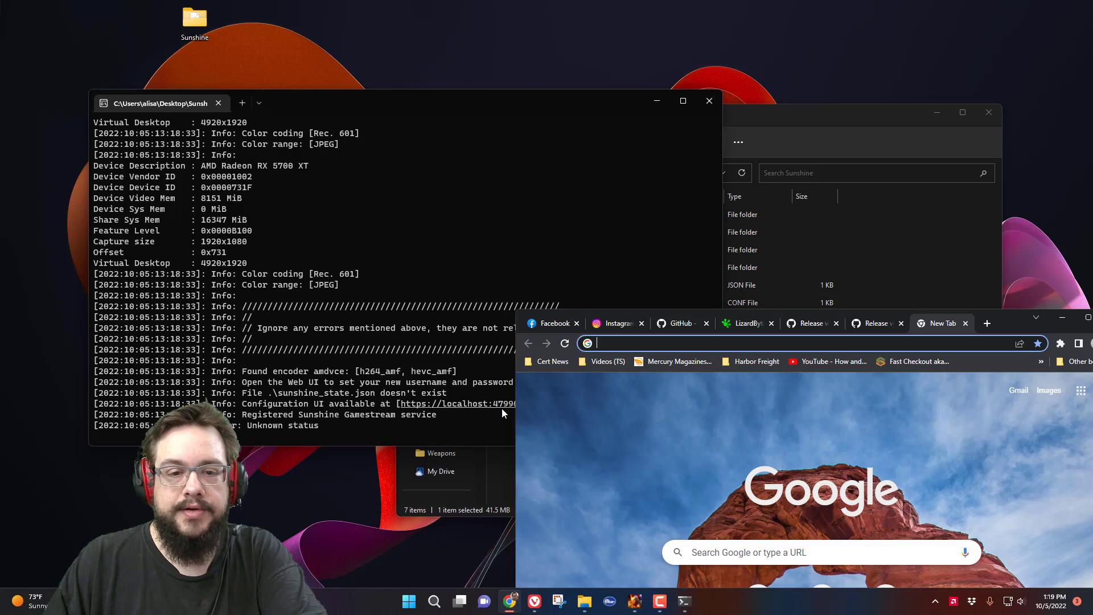
{"action": "left_click_drag", "start_coordinate": [997, 324], "coordinate": [677, 148]}
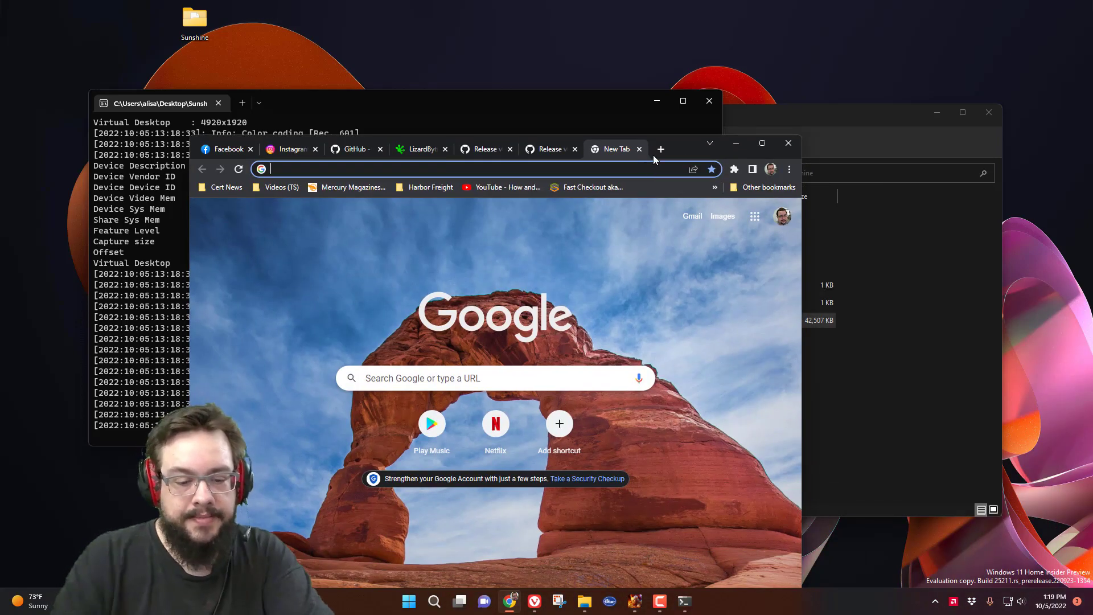
{"action": "type", "text": "local"}
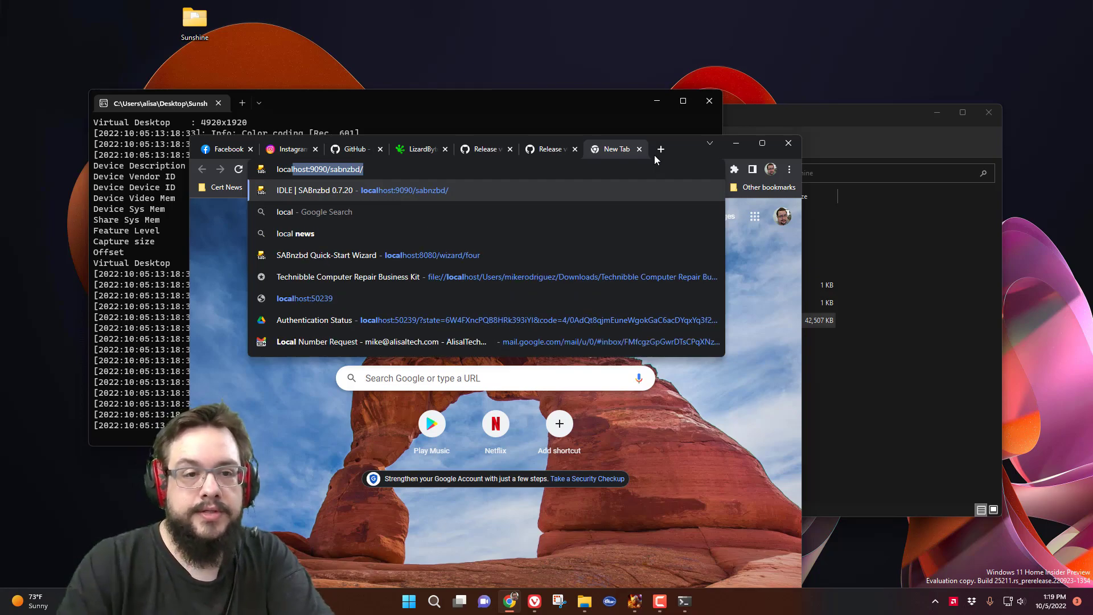
{"action": "type", "text": "host:"}
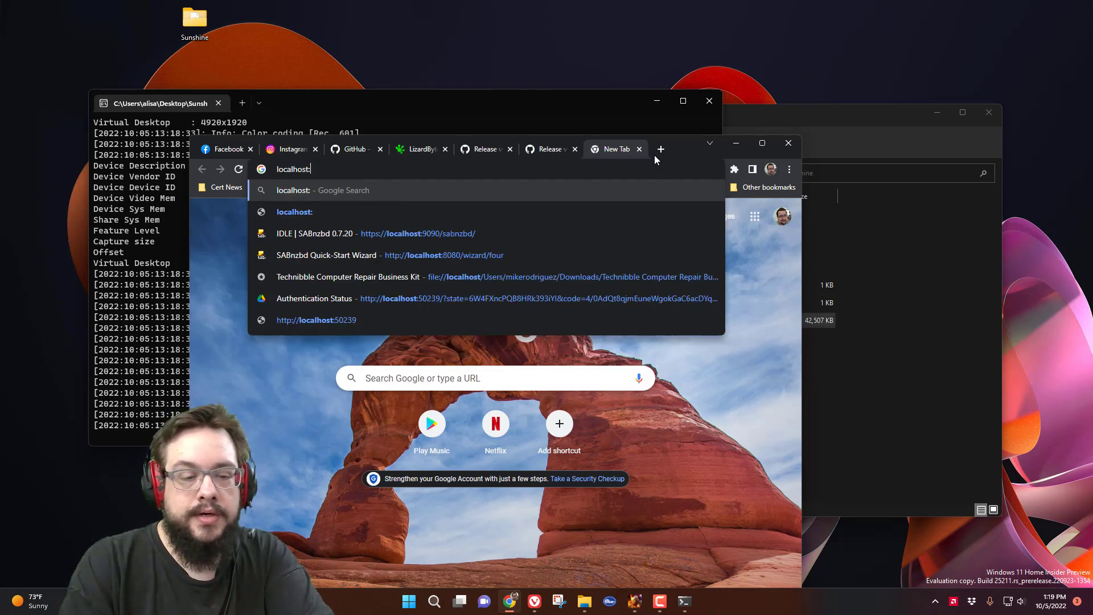
{"action": "type", "text": "47990"}
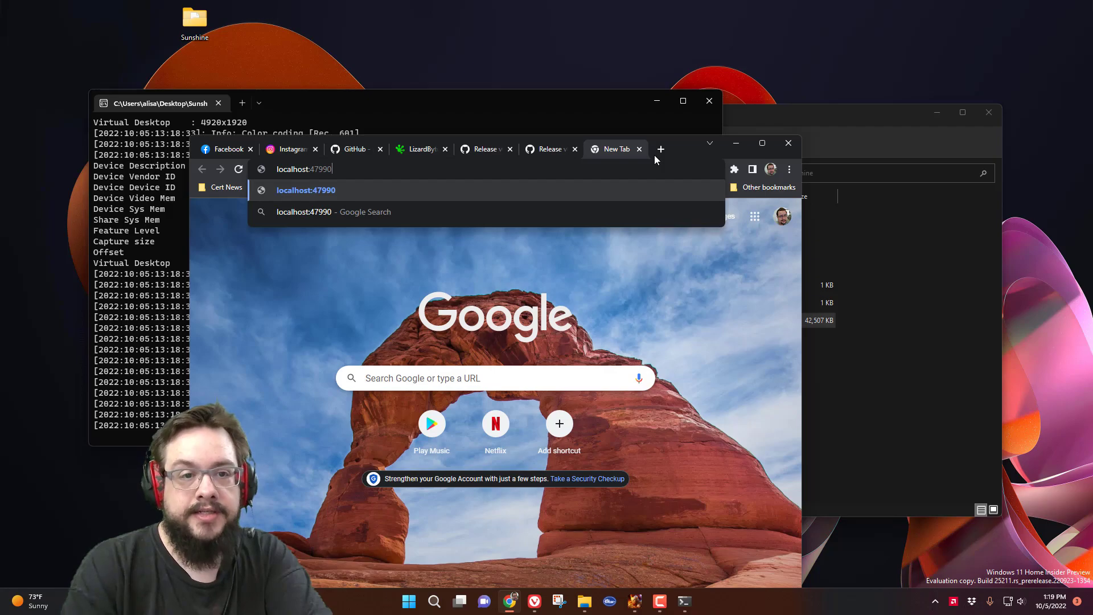
{"action": "key", "text": "Return"}
{"action": "left_click_drag", "start_coordinate": [654, 155], "coordinate": [815, 47]}
{"action": "left_click", "coordinate": [527, 63]}
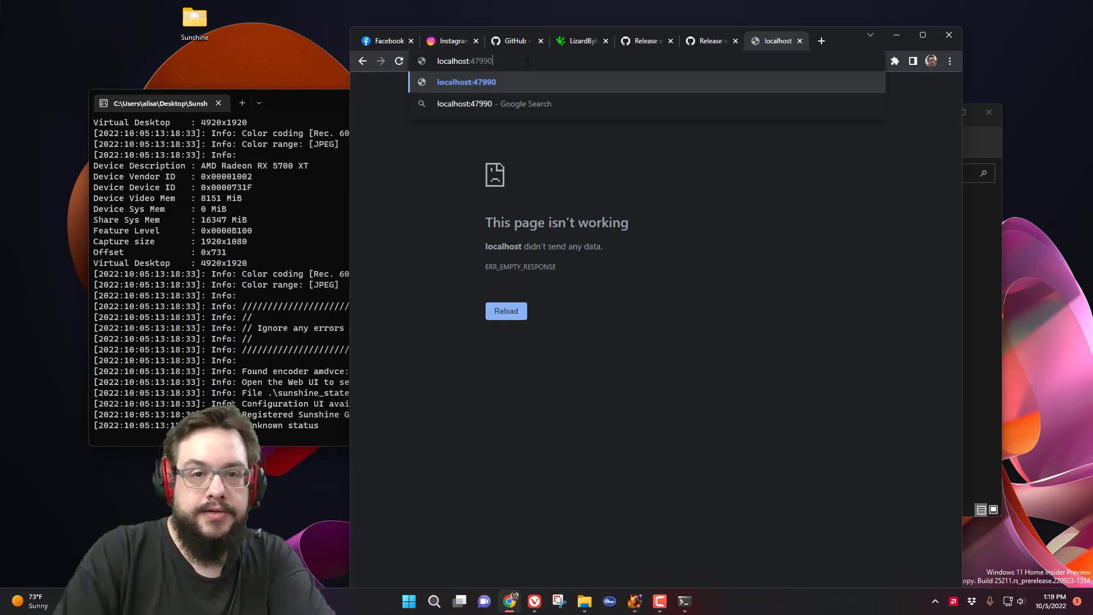
{"action": "type", "text": "https:"}
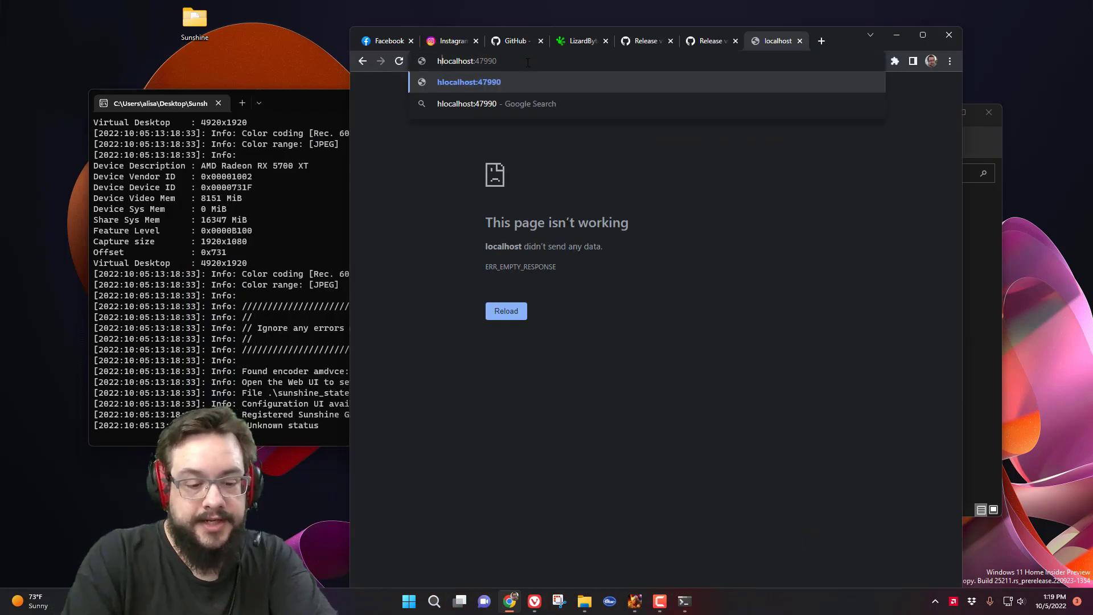
{"action": "type", "text": "//"}
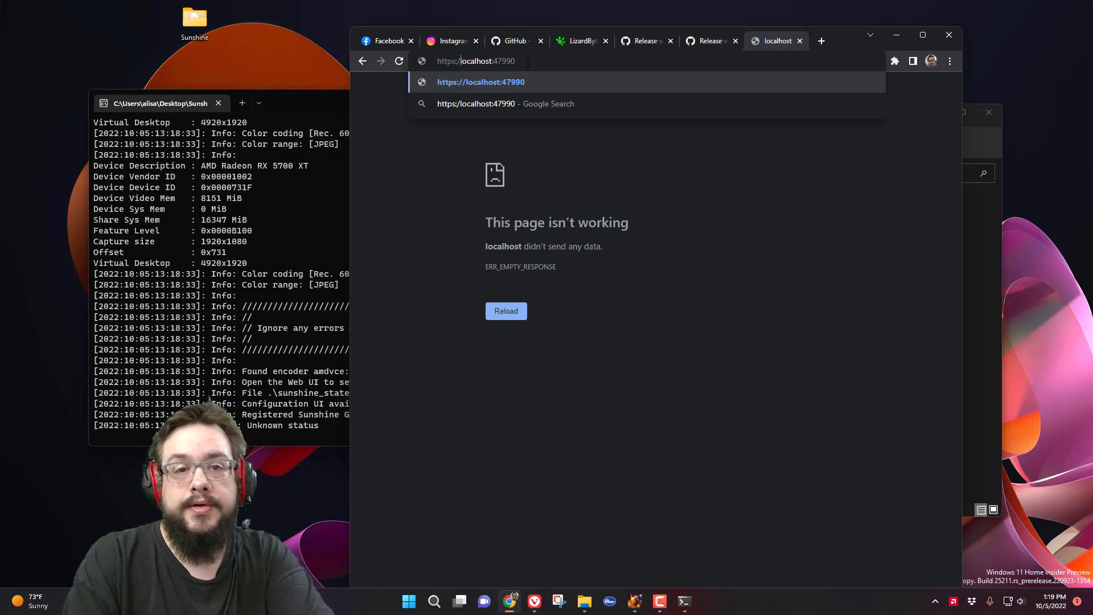
{"action": "key", "text": "Return"}
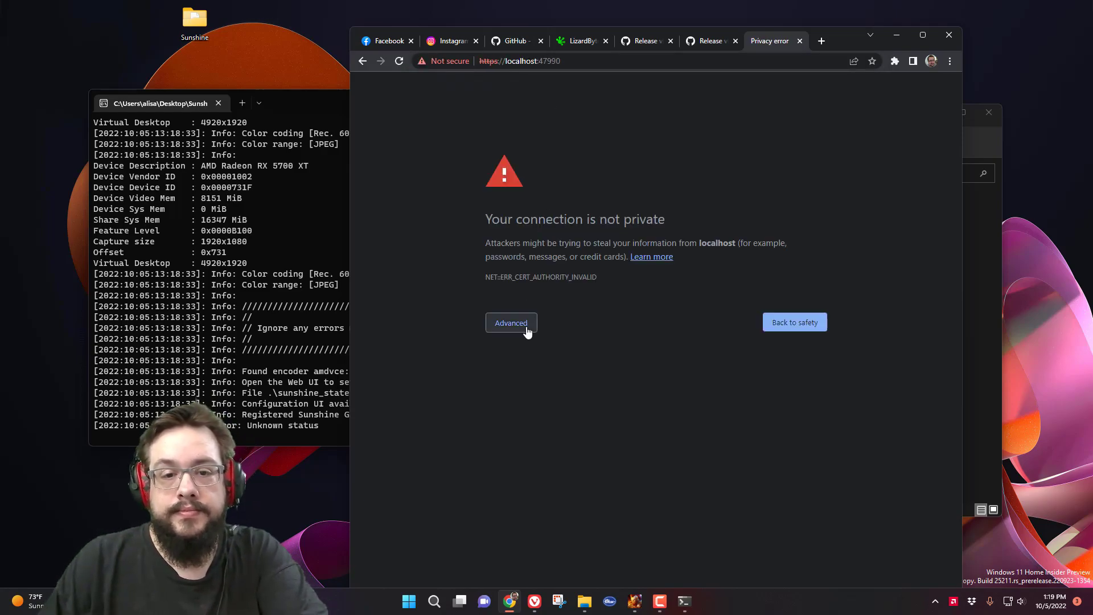
{"action": "left_click", "coordinate": [526, 326]}
- Proceed to localhost and save new web UI credentials with a password and its confirmation
{"action": "left_click", "coordinate": [533, 409]}
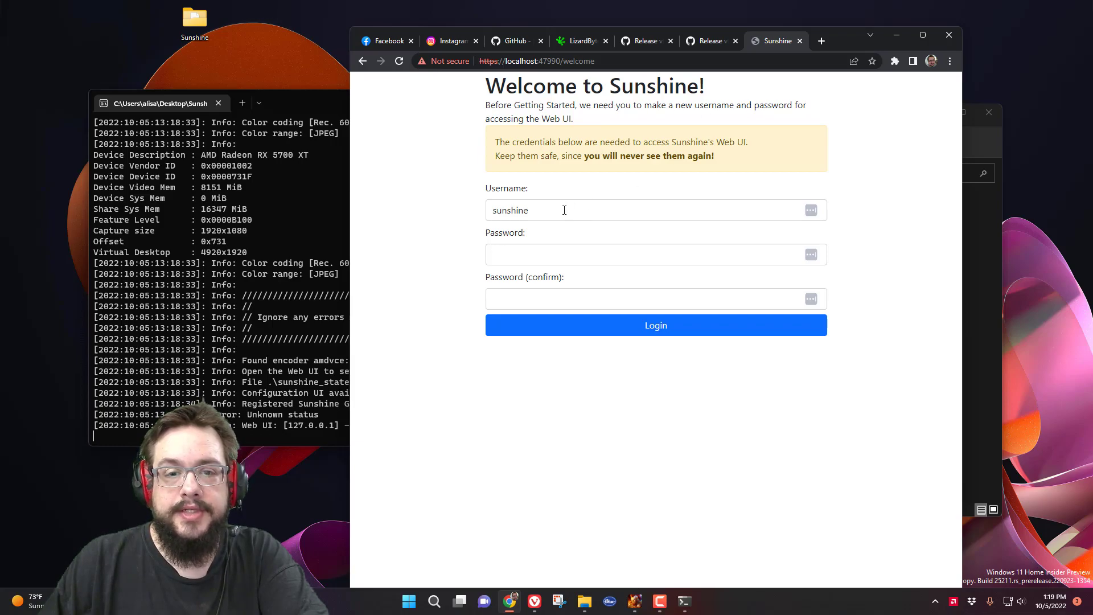
{"action": "left_click", "coordinate": [510, 258]}
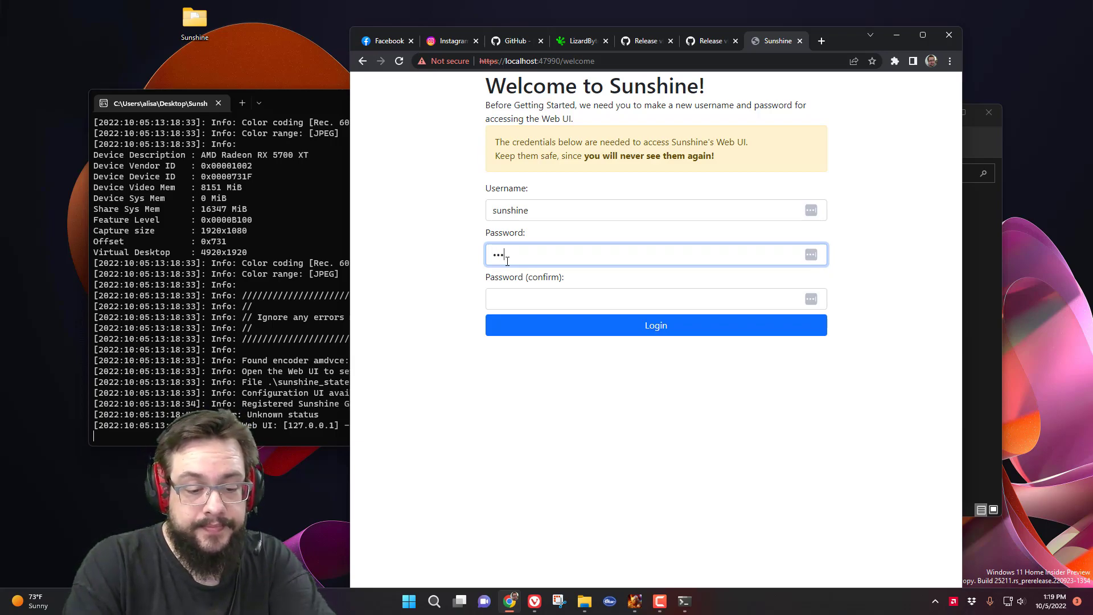
{"action": "type", "text": "sunshine"}
{"action": "key", "text": "Tab"}
{"action": "type", "text": "sunshi"}
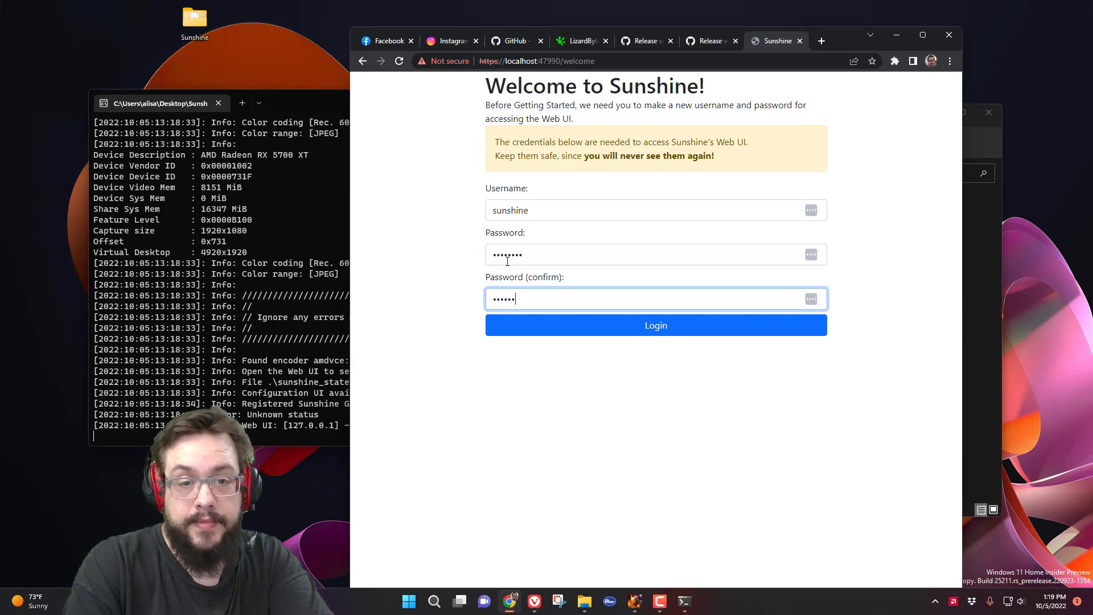
{"action": "type", "text": "ne"}
{"action": "left_click", "coordinate": [676, 329]}
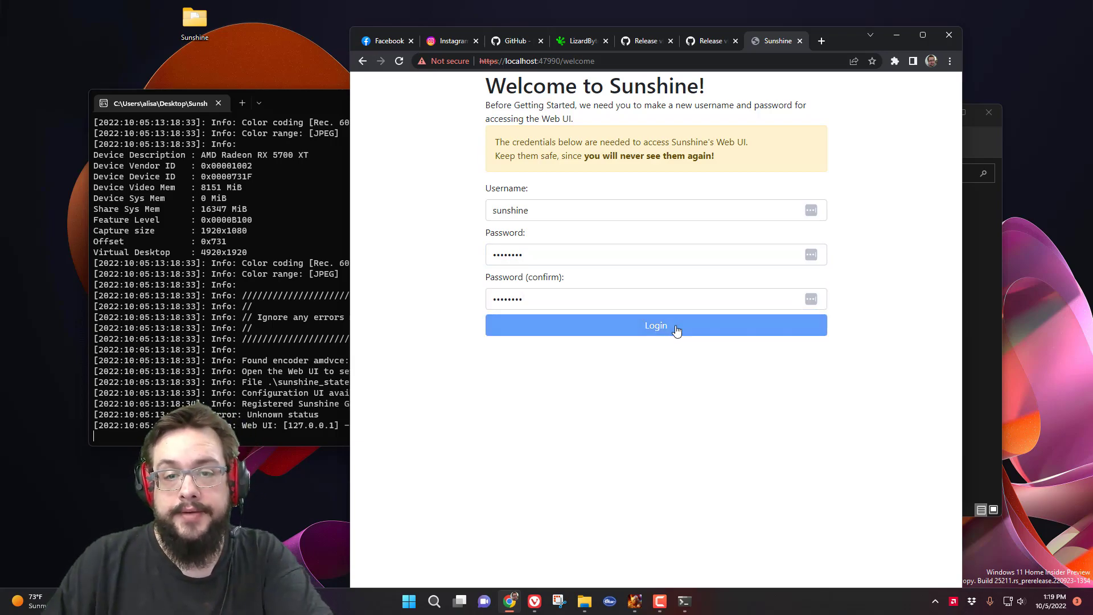
- Sign in to the Sunshine web UI with the new credentials
{"action": "type", "text": "suns"}
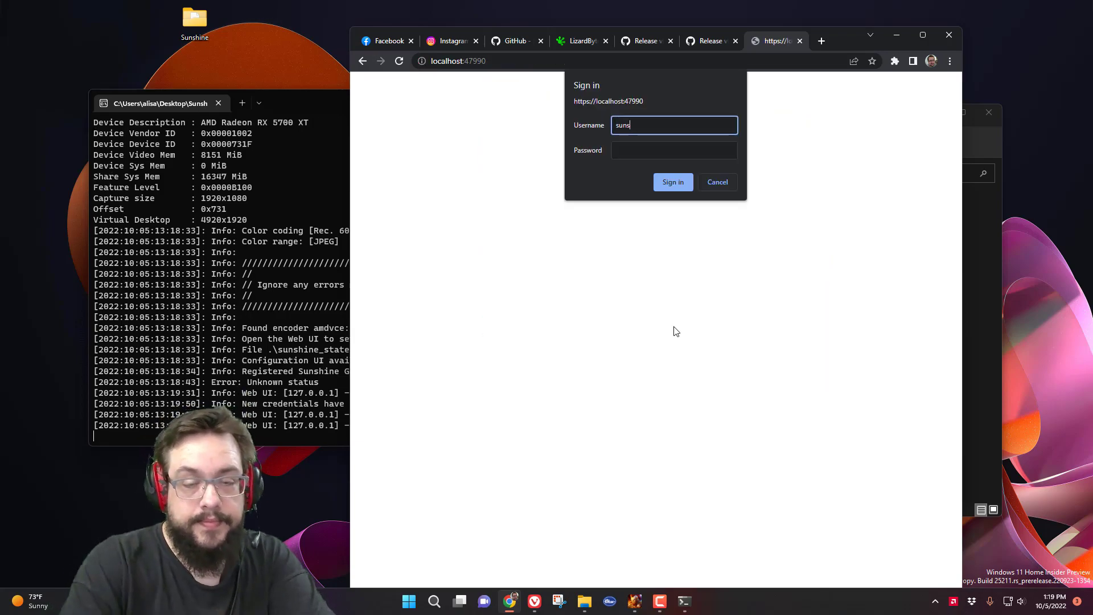
{"action": "type", "text": "hine"}
{"action": "key", "text": "Tab"}
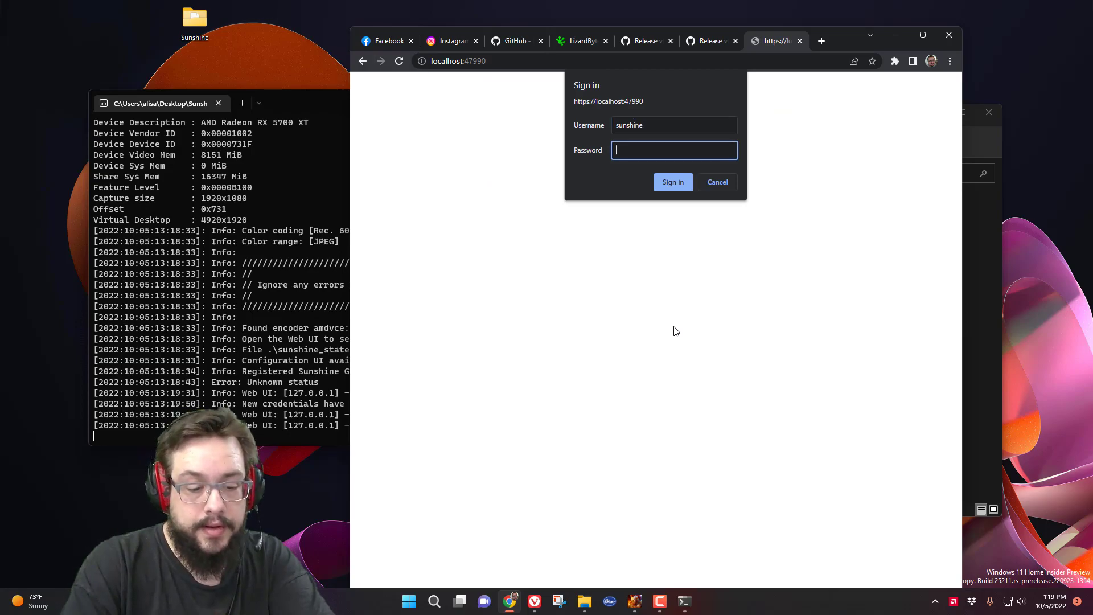
{"action": "key", "text": "Return"}
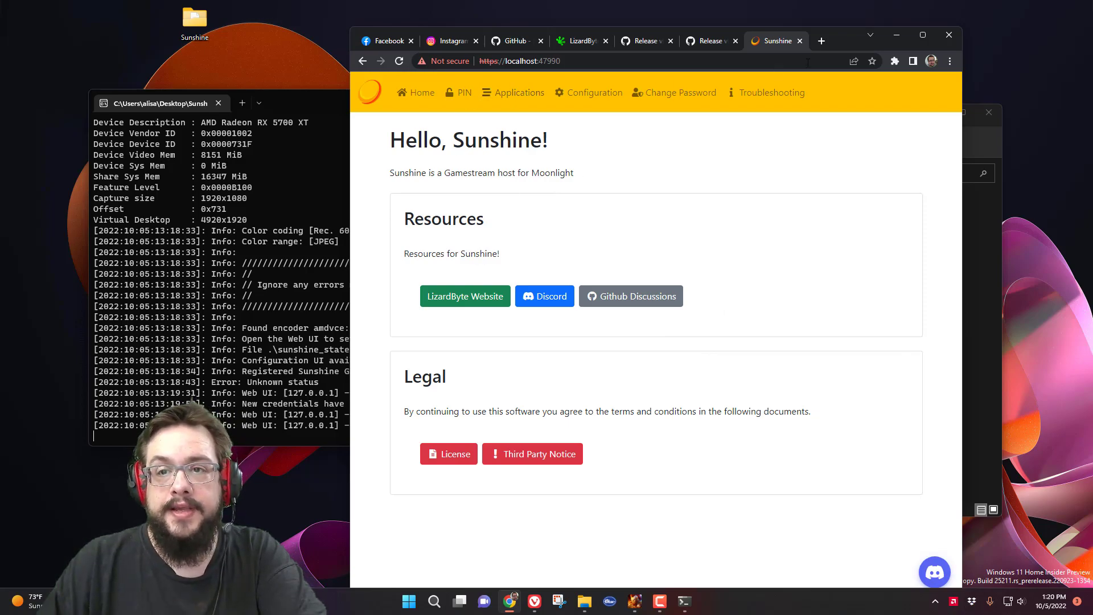
- Maximize the browser, view Applications and the Software, NVENC and General configuration tabs, then return Home
{"action": "double_click", "coordinate": [855, 36]}
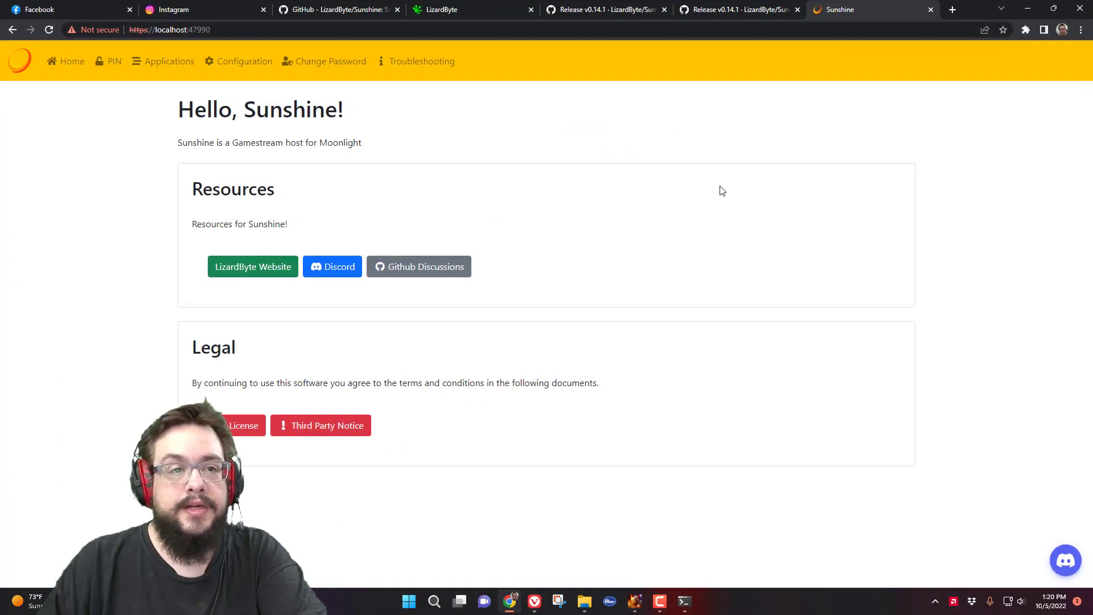
{"action": "left_click", "coordinate": [171, 62]}
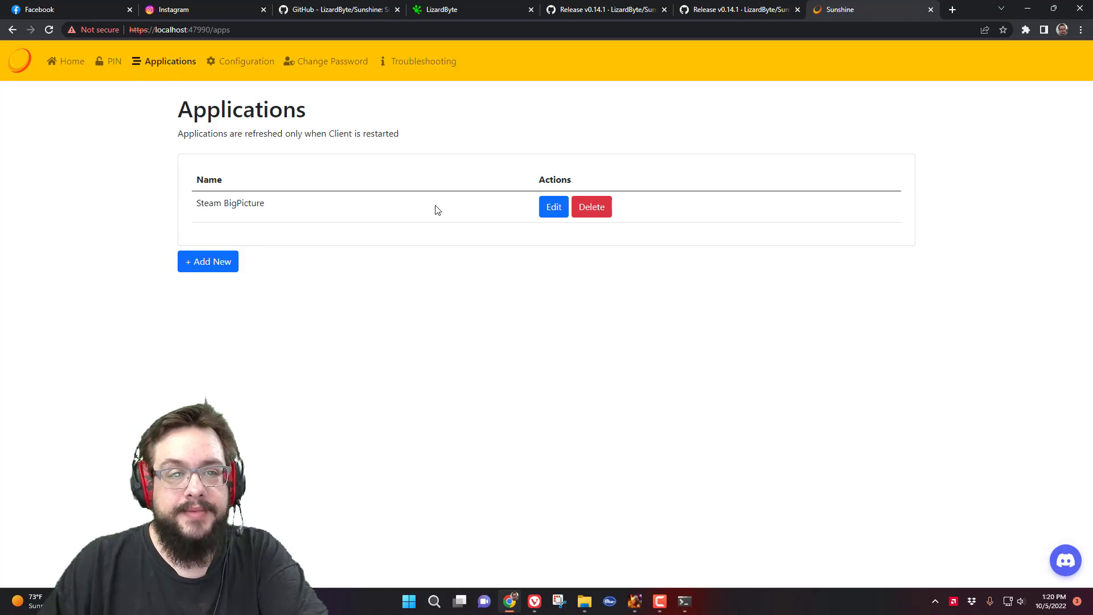
{"action": "left_click", "coordinate": [247, 63]}
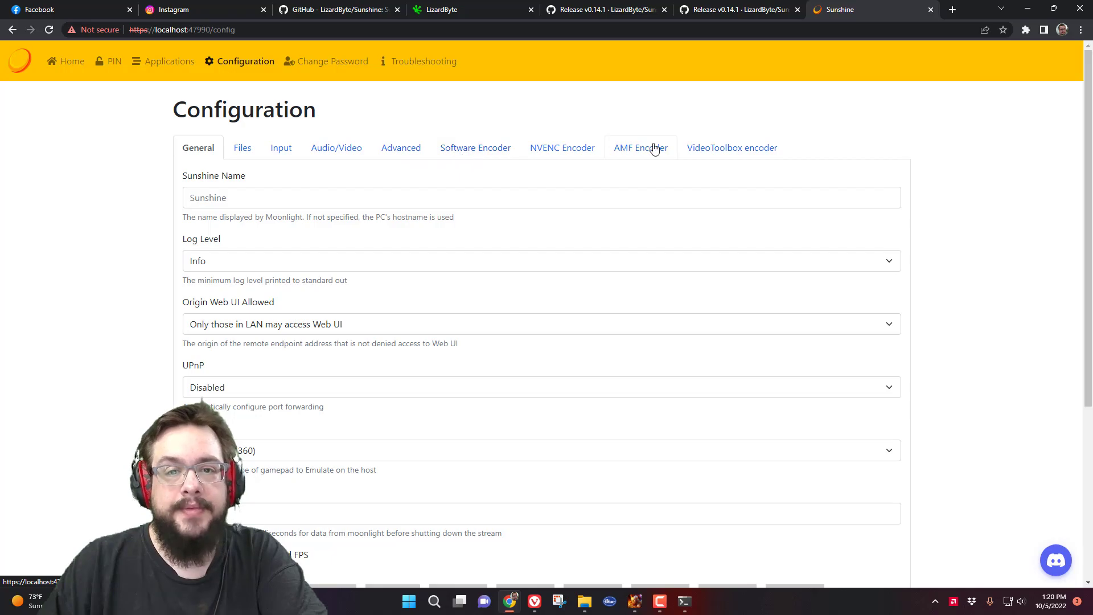
{"action": "left_click", "coordinate": [476, 153]}
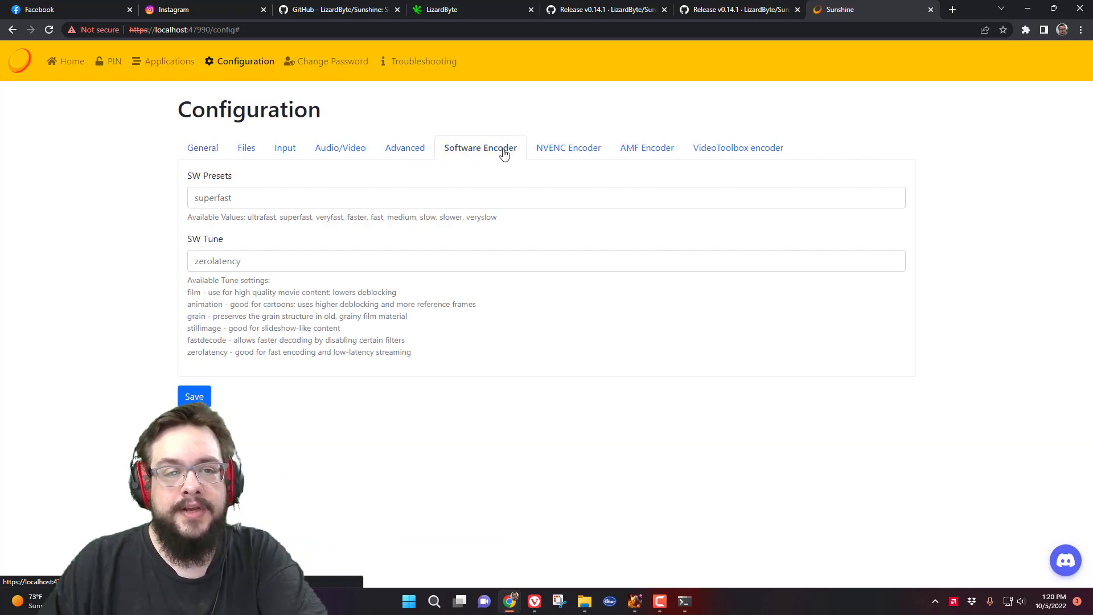
{"action": "left_click", "coordinate": [574, 153]}
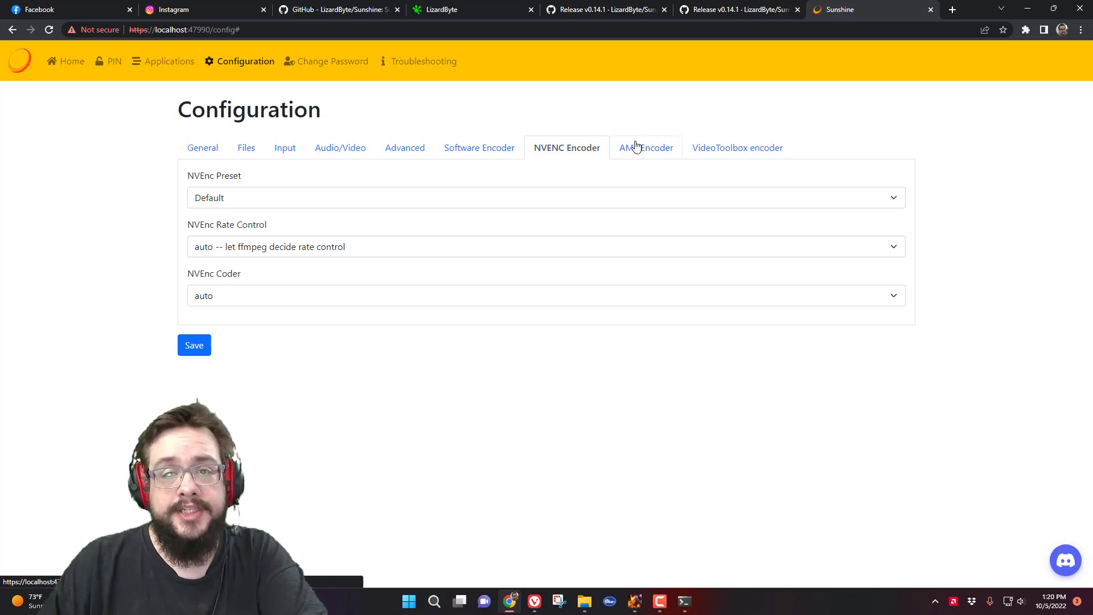
{"action": "left_click", "coordinate": [211, 149]}
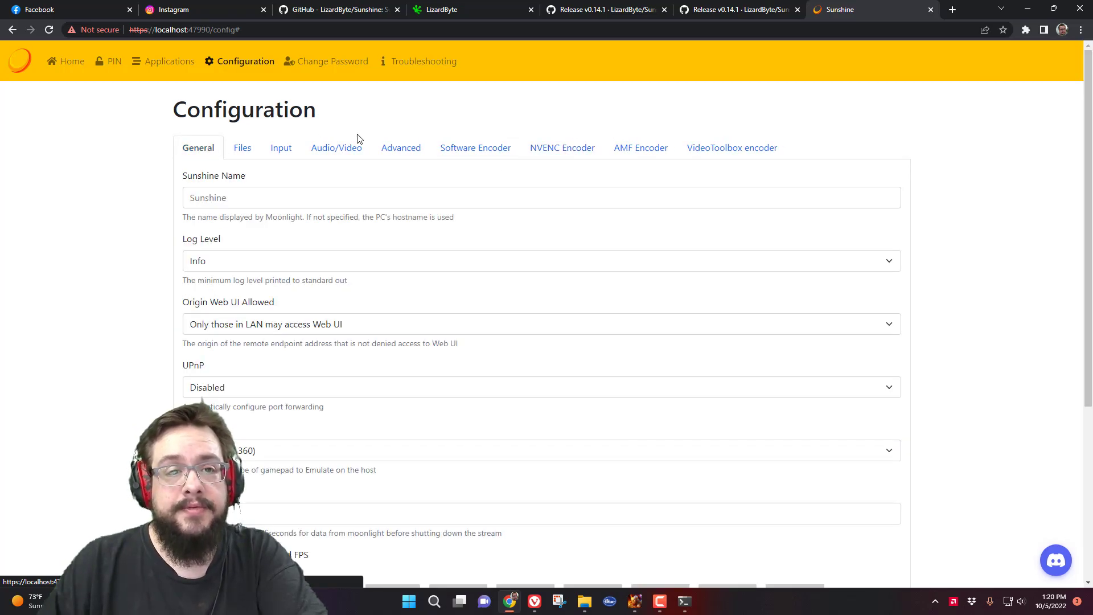
{"action": "left_click", "coordinate": [65, 61]}
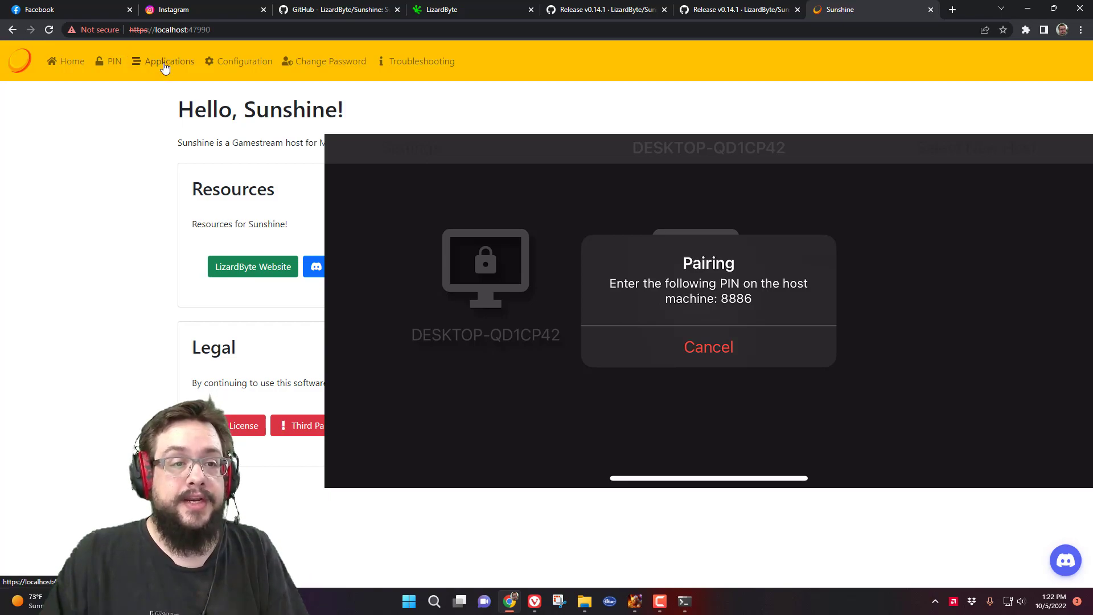
- Enter Moonlight's pairing PIN on the PIN Pairing page and send it
{"action": "left_click", "coordinate": [108, 67]}
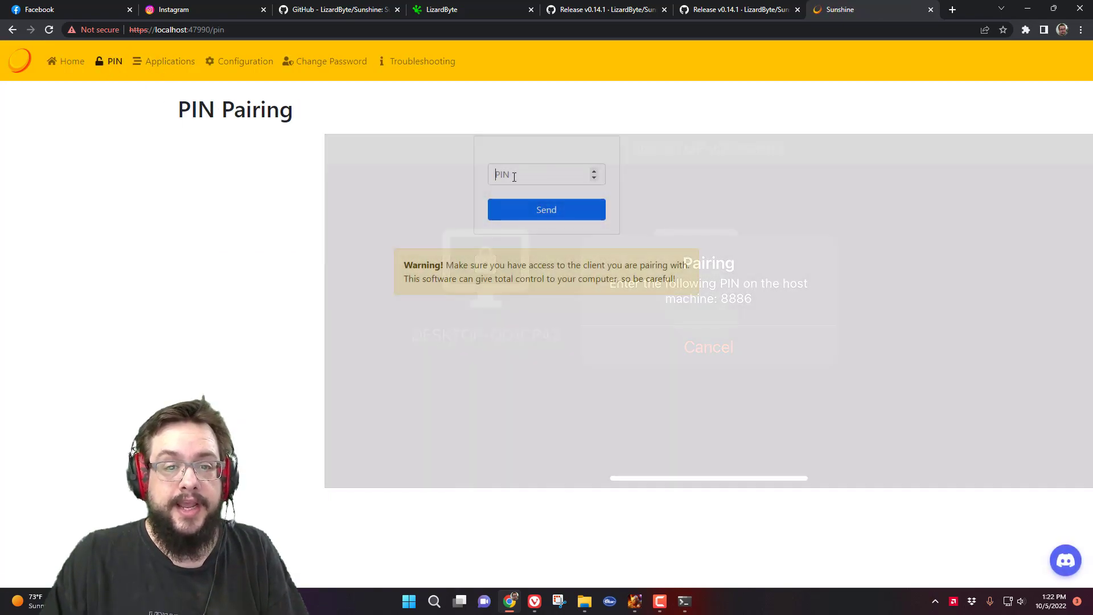
{"action": "left_click", "coordinate": [514, 177]}
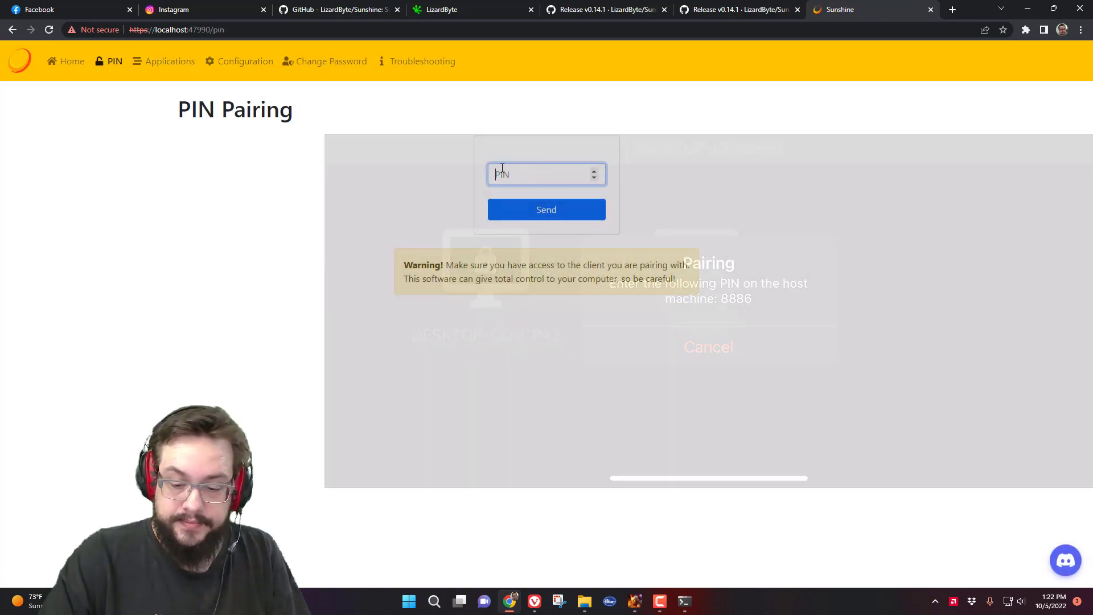
{"action": "left_click", "coordinate": [536, 208]}
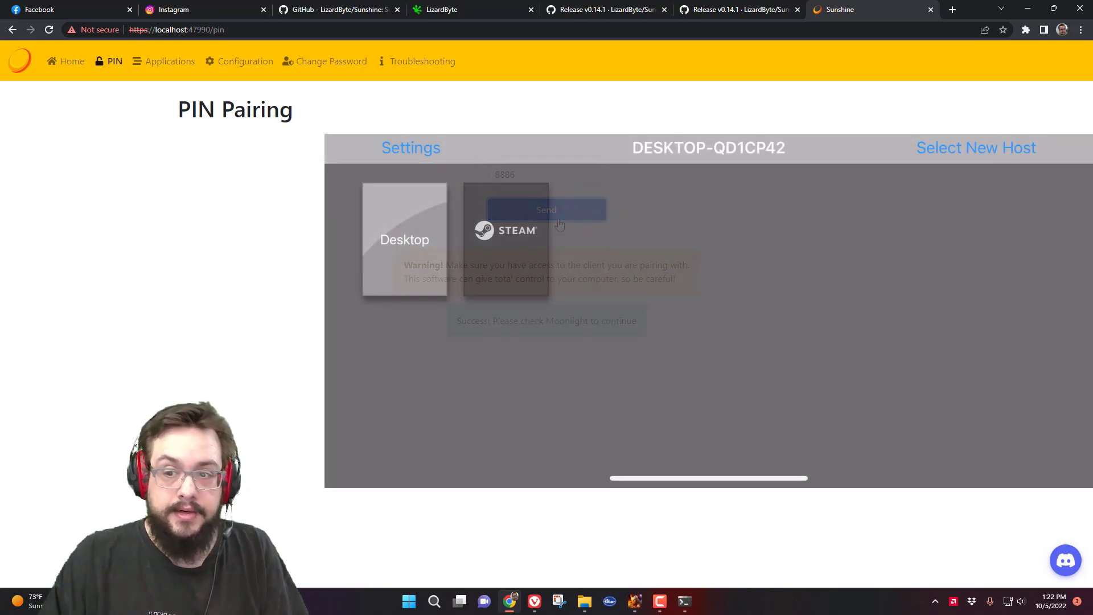